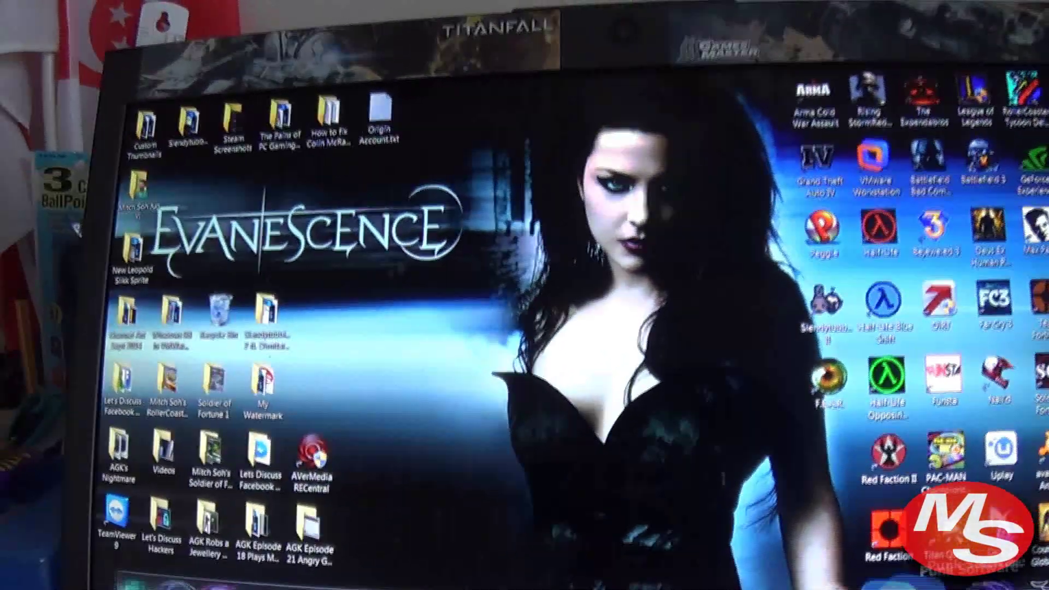
# Step: Launch AVerMedia RECentral from its desktop icon to reach the Capture screen
pyautogui.doubleClick(313, 455)
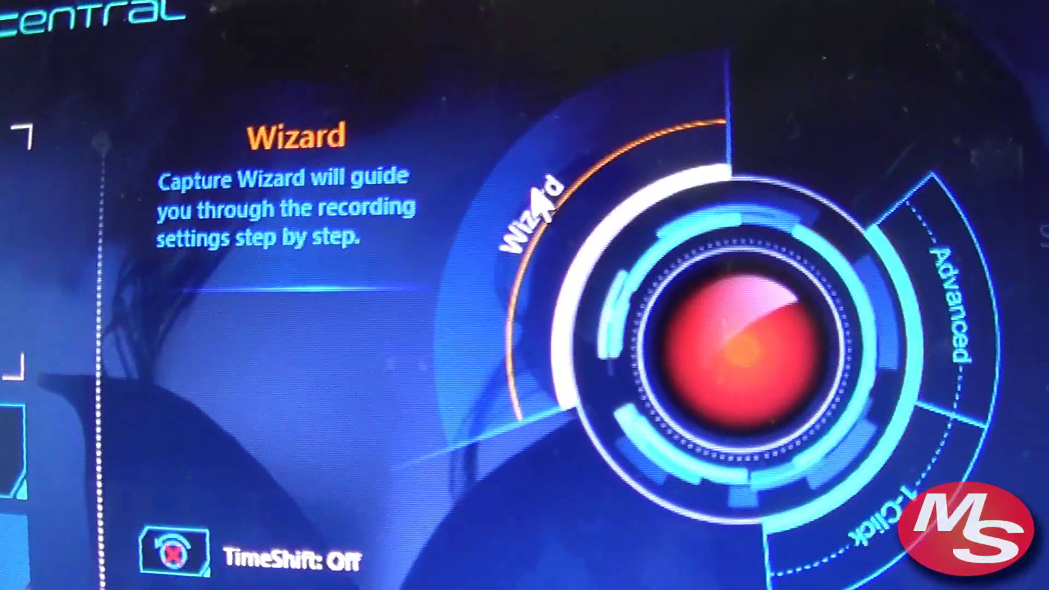
# Step: In the Wizard, set system sound to AVerMedia Desktop Audio Capture, confirm HDMI video, and finish at Ready
pyautogui.click(538, 192)
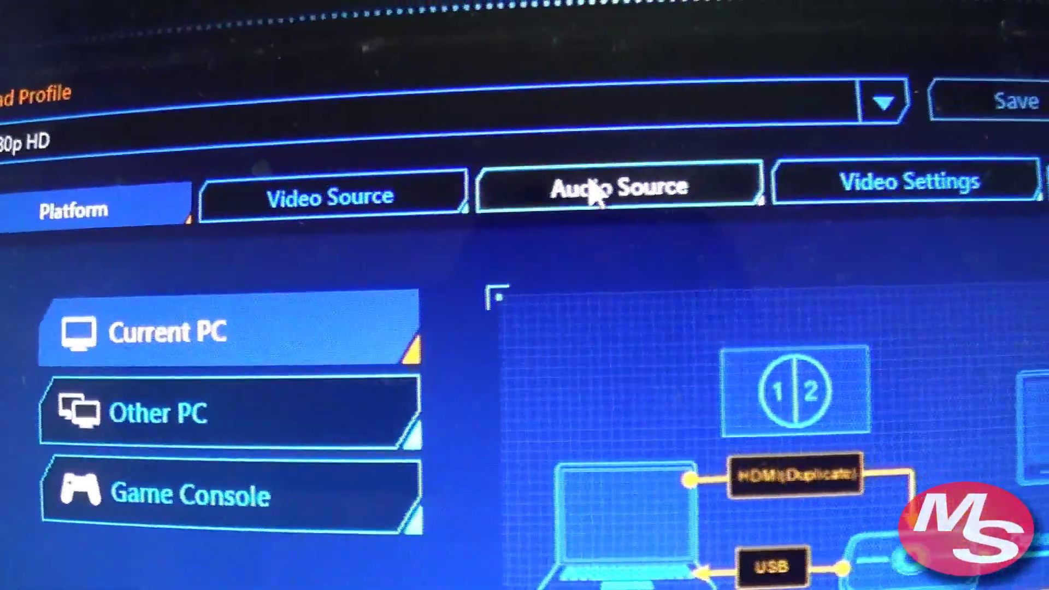
pyautogui.click(530, 201)
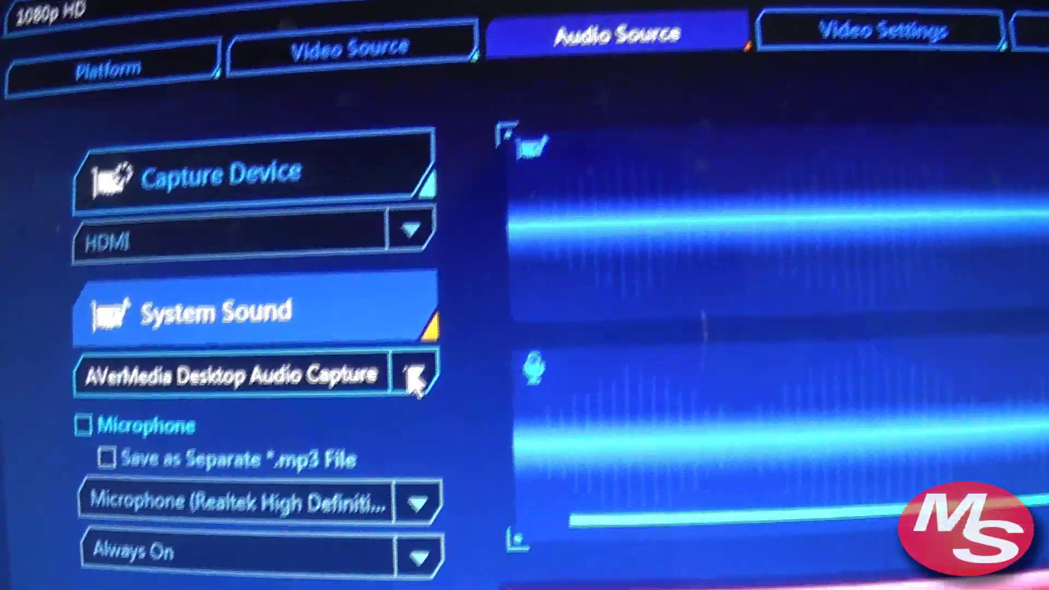
pyautogui.click(416, 377)
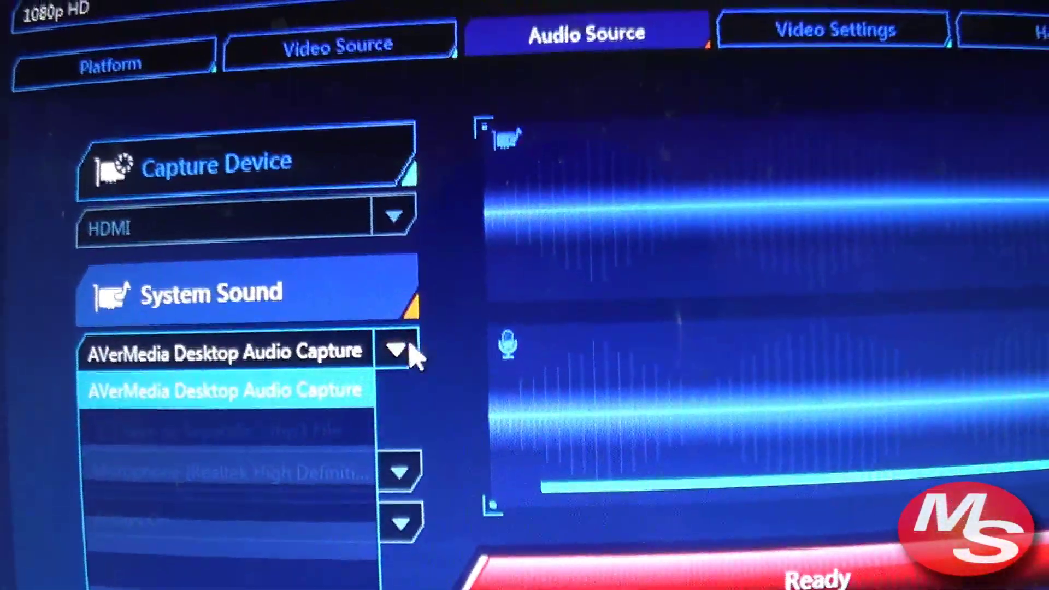
pyautogui.click(414, 377)
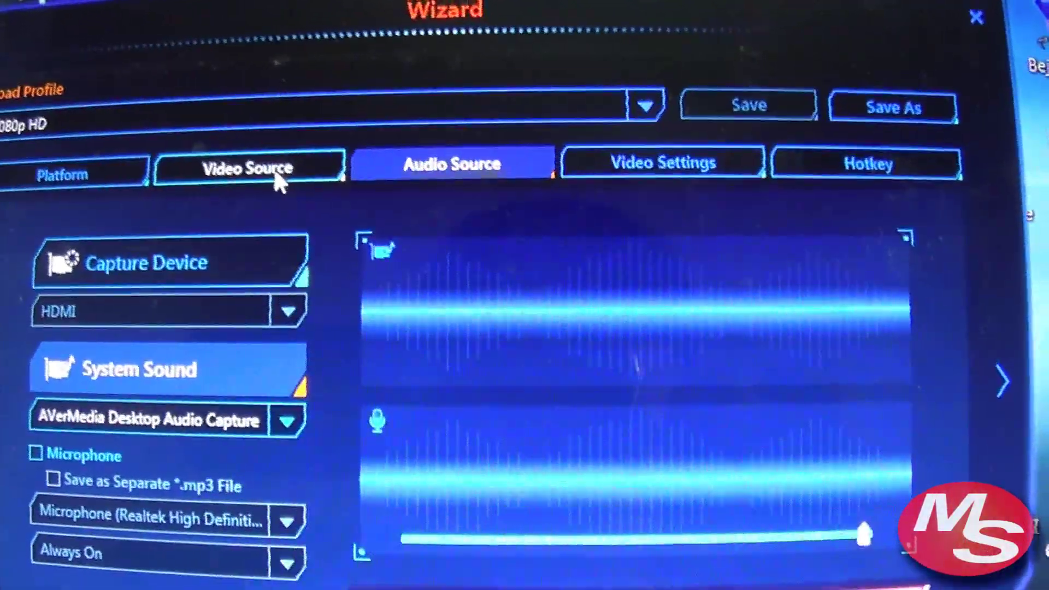
pyautogui.click(303, 190)
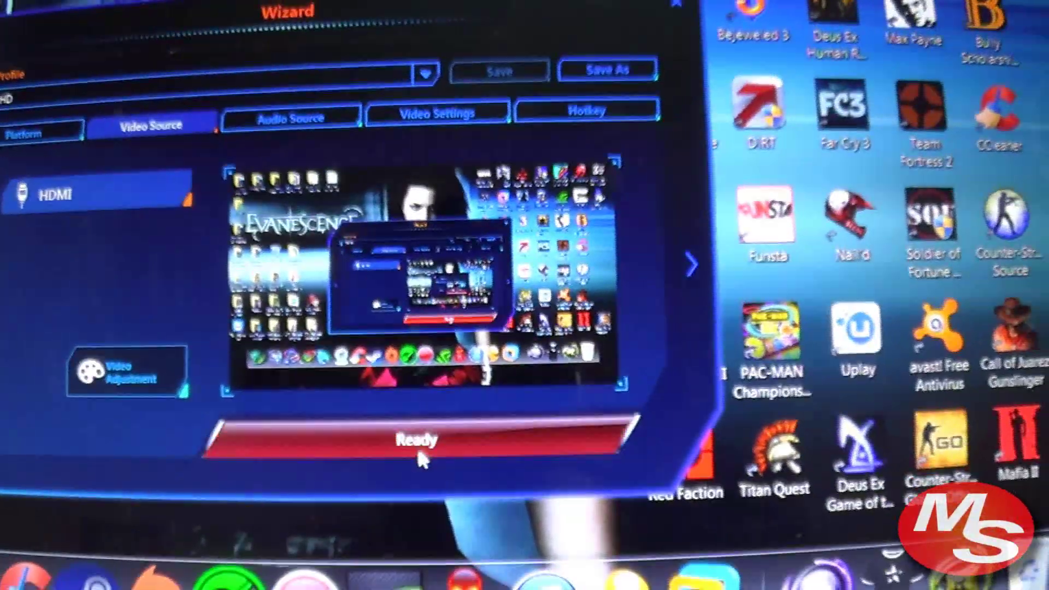
pyautogui.click(418, 447)
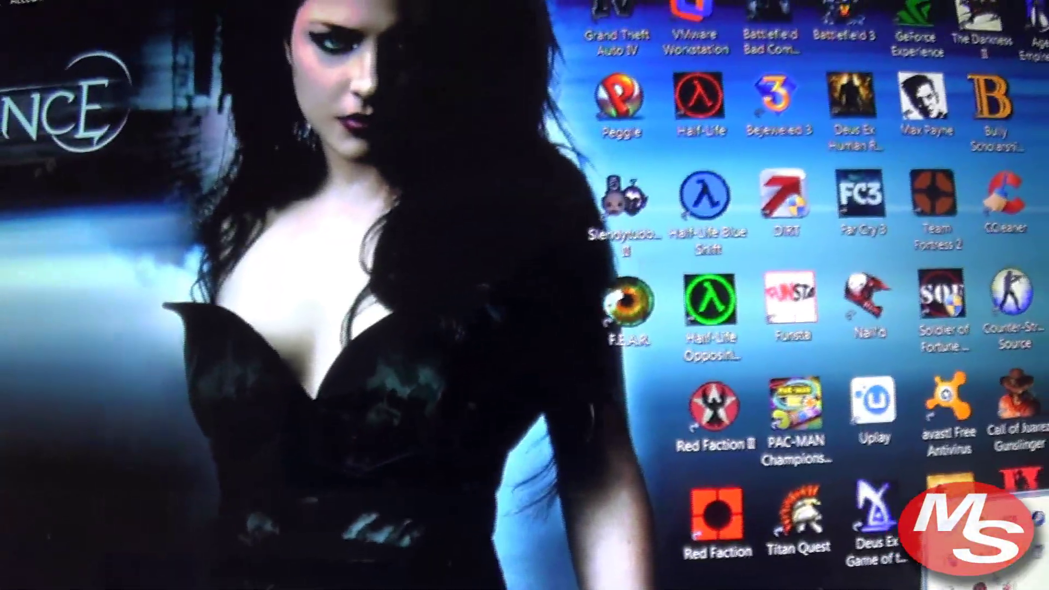
# Step: Launch Killing Floor from the Steam tray menu and reach its main menu
pyautogui.click(825, 584)
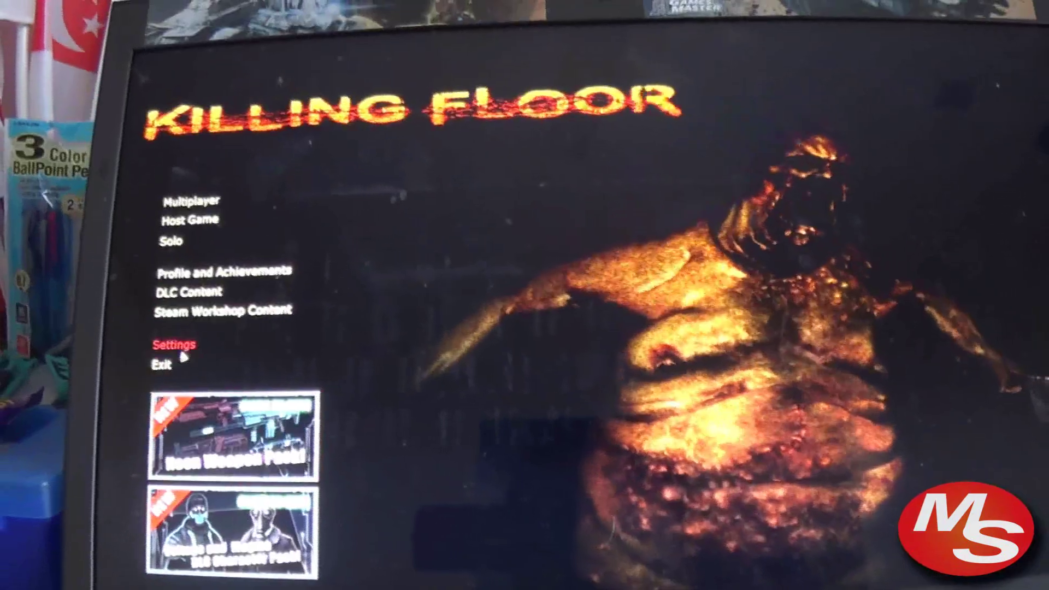
# Step: Exit Killing Floor with confirmation, then open RECentral's folder of recorded videos
pyautogui.click(125, 346)
pyautogui.click(316, 354)
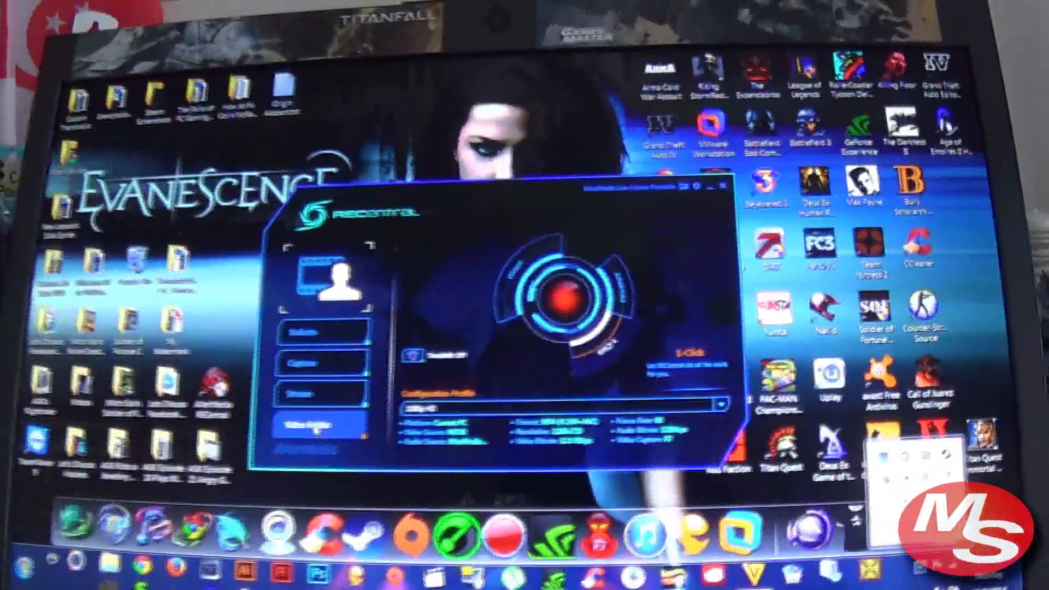
pyautogui.click(315, 430)
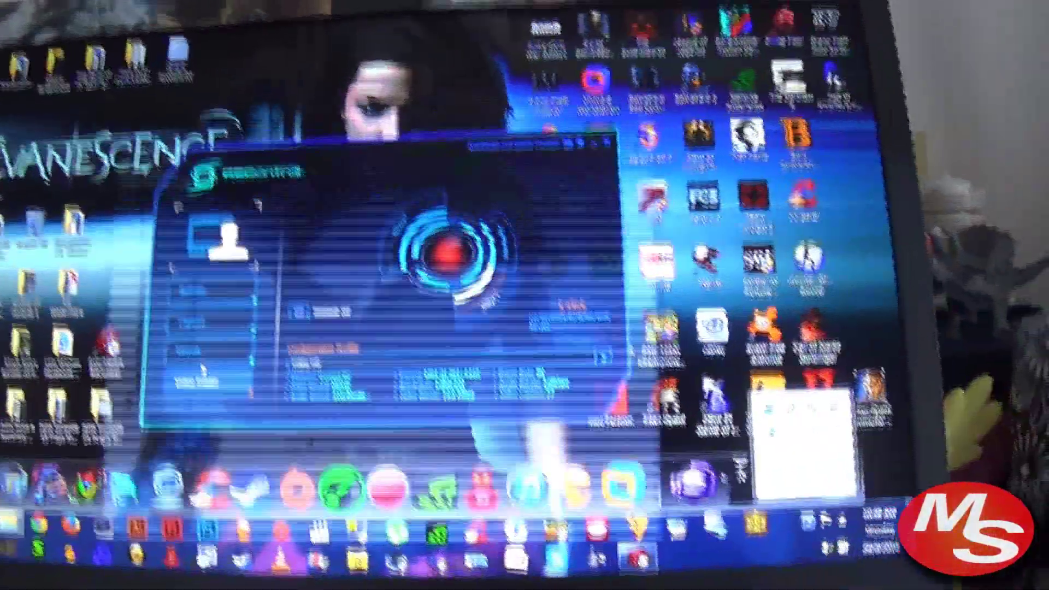